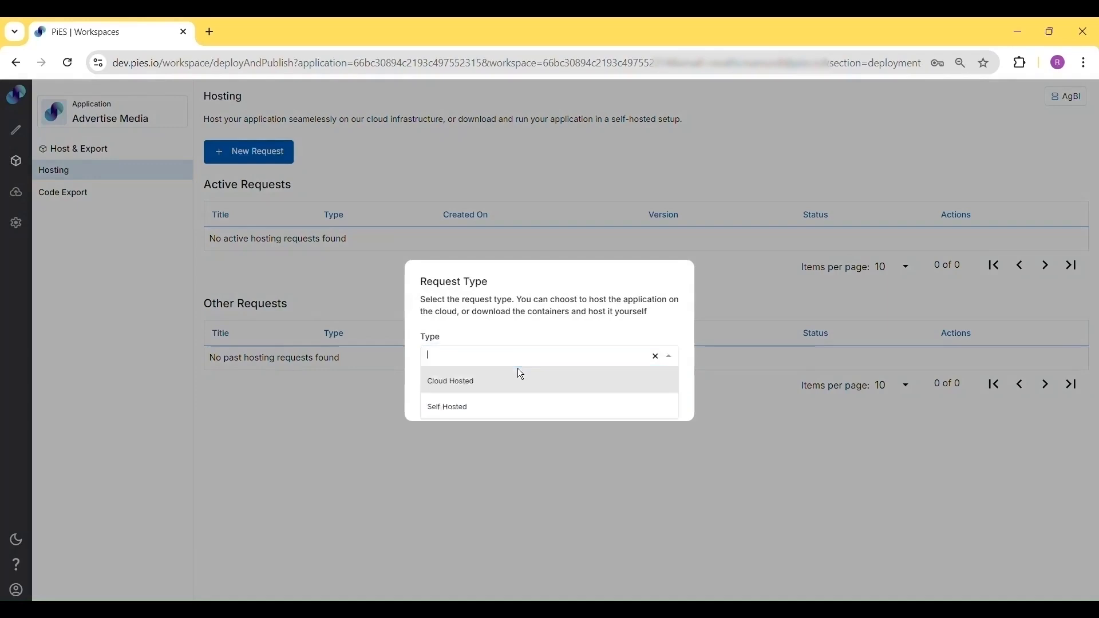
Create a new hosting request of type Cloud Hosted
left_click(477, 389)
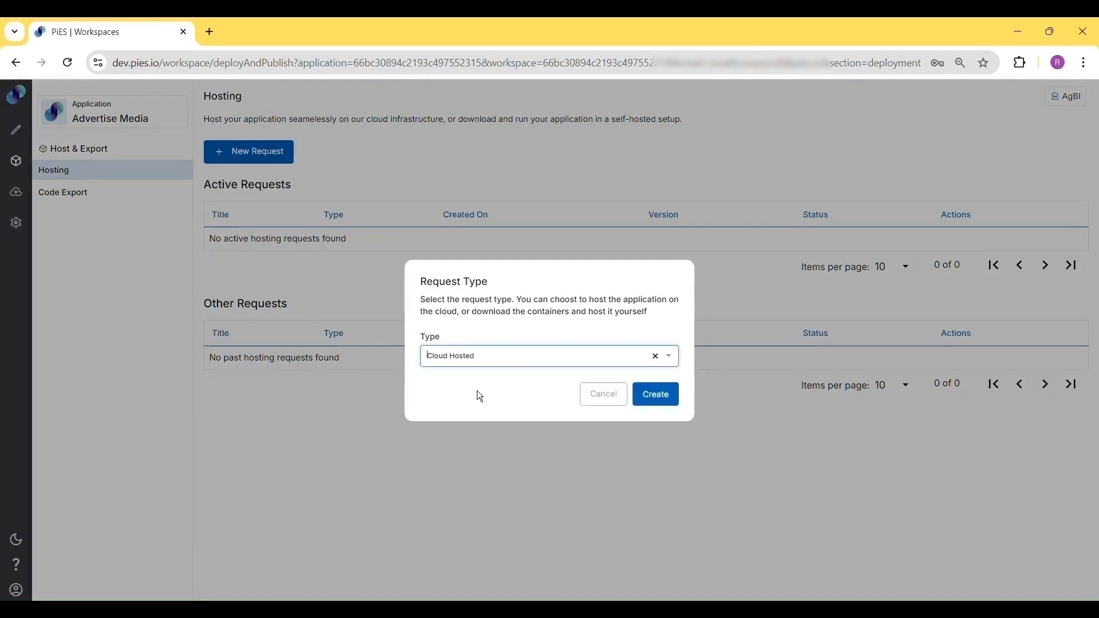
left_click(675, 401)
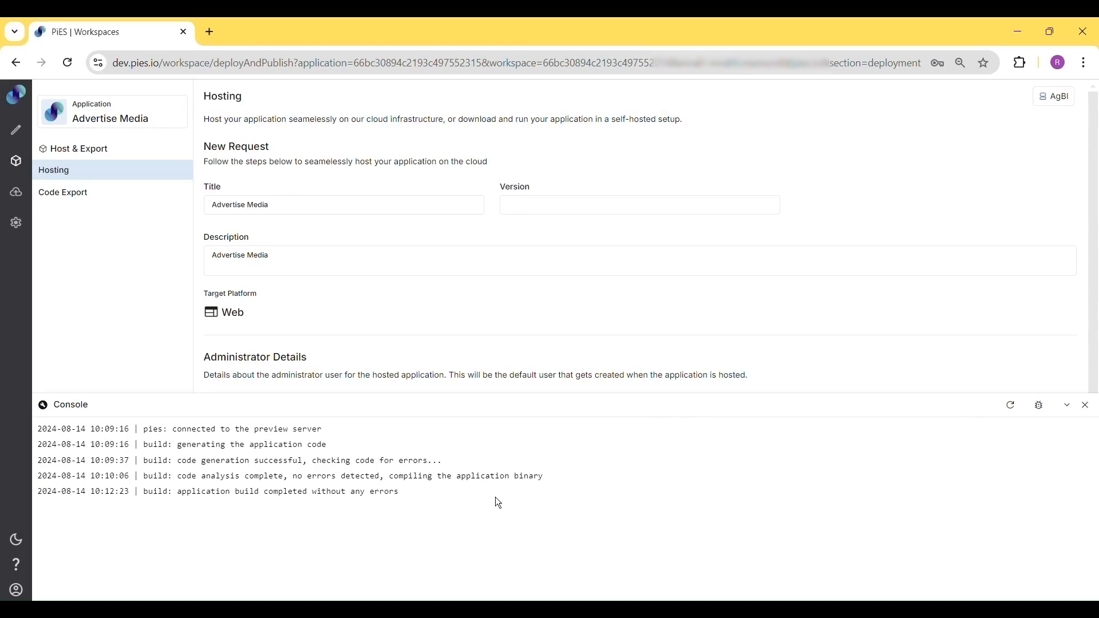
Open the bug report panel and collapse the console
left_click(1041, 406)
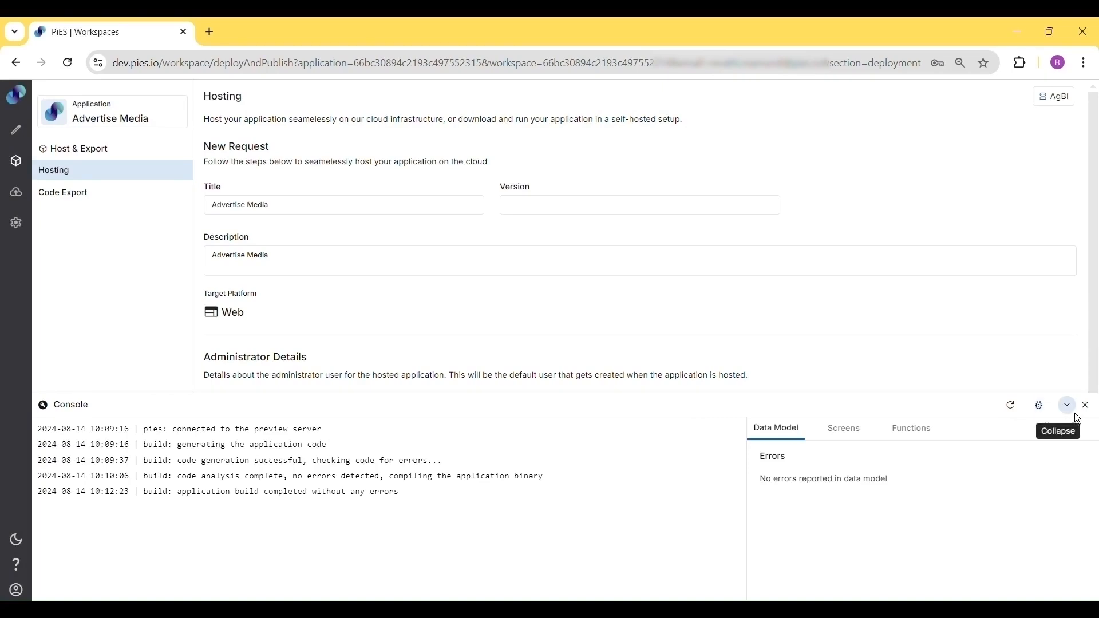
left_click(1068, 406)
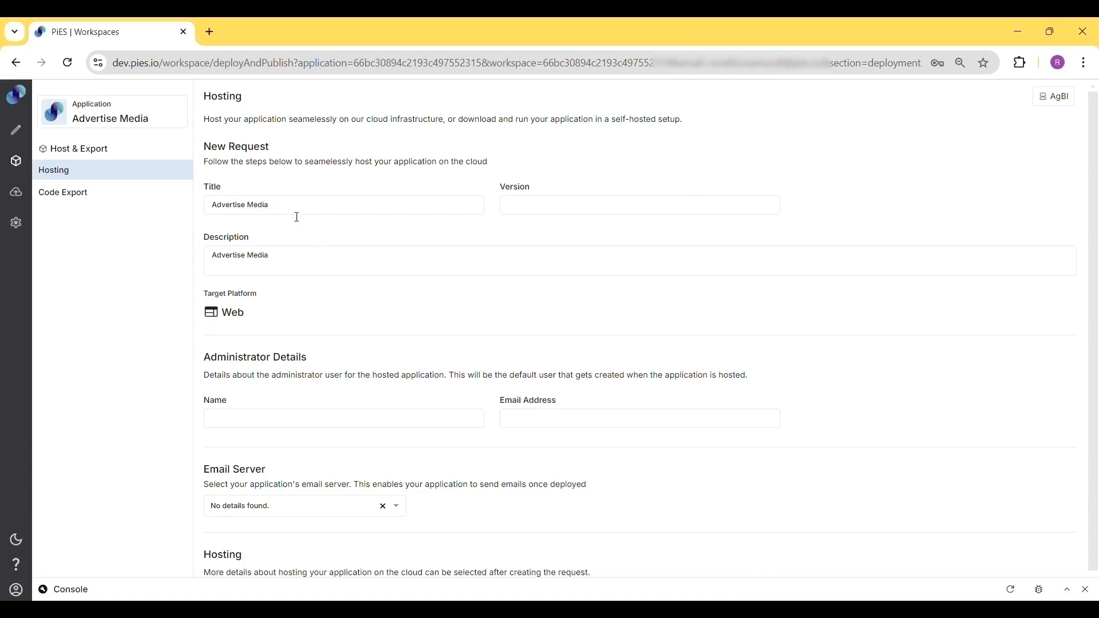
left_click(287, 261)
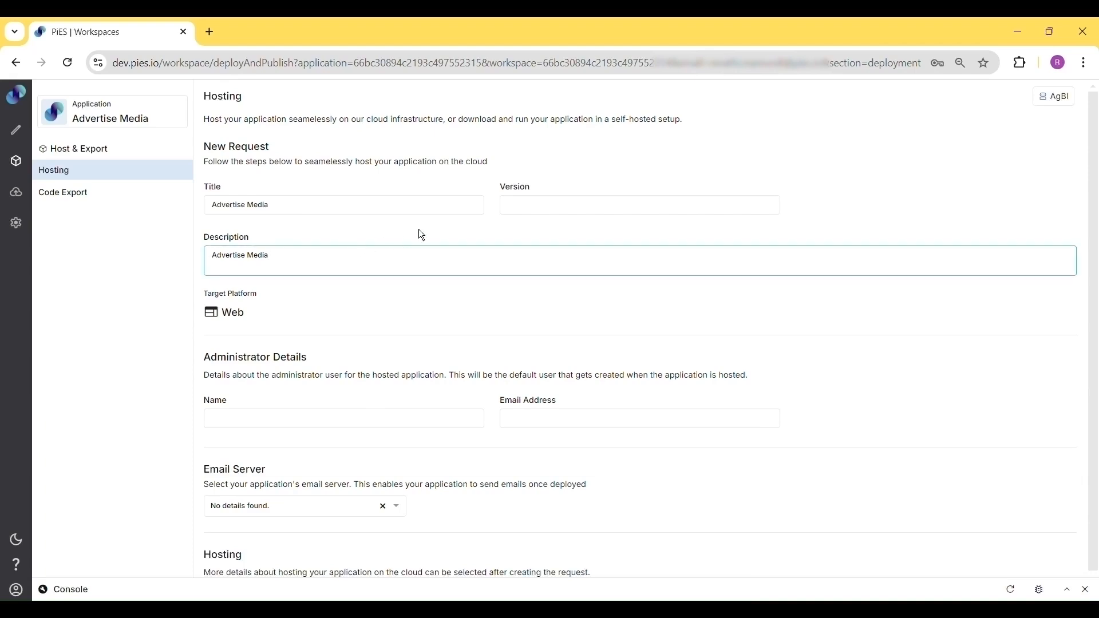
Set the request version to 0.1
left_click(532, 213)
type("0.1")
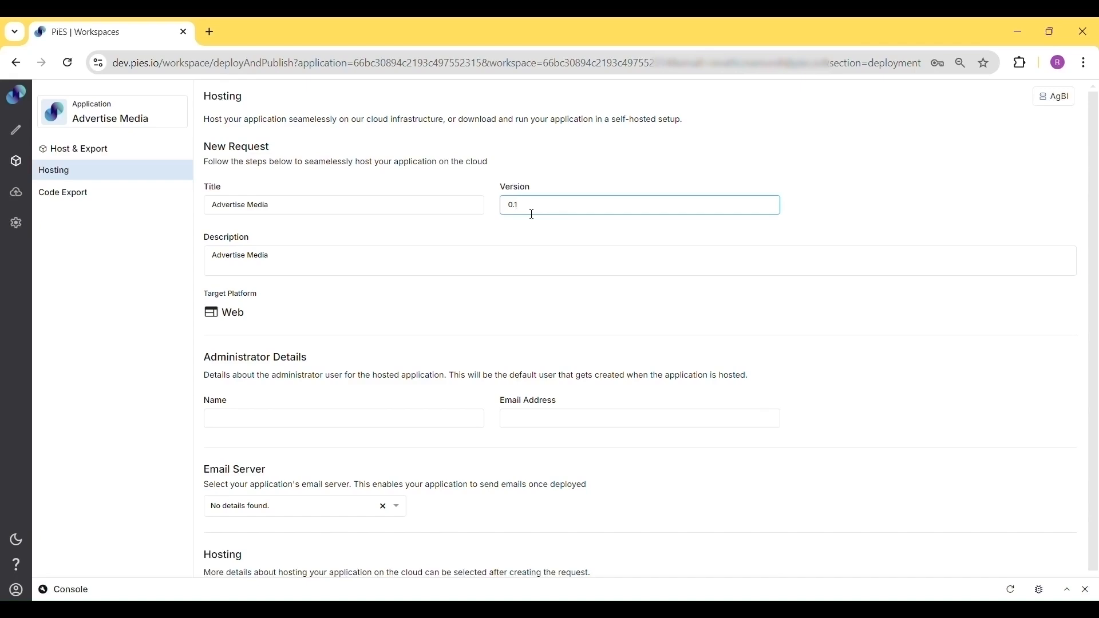
left_click(277, 311)
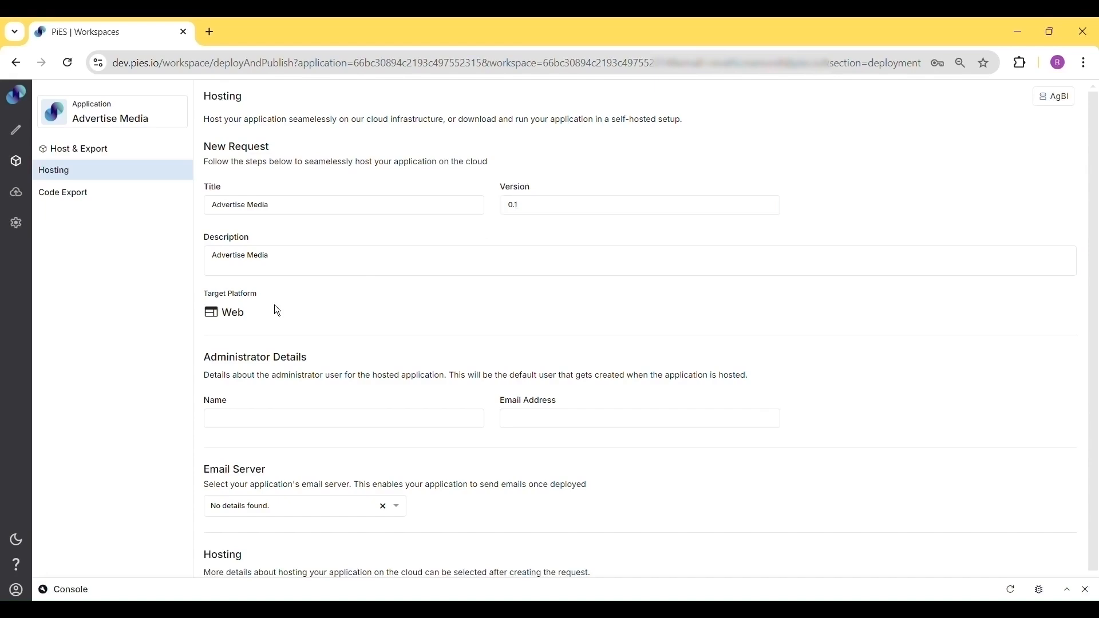
Fill in the administrator's name and e-mail address
scroll(277, 311, "down", 1)
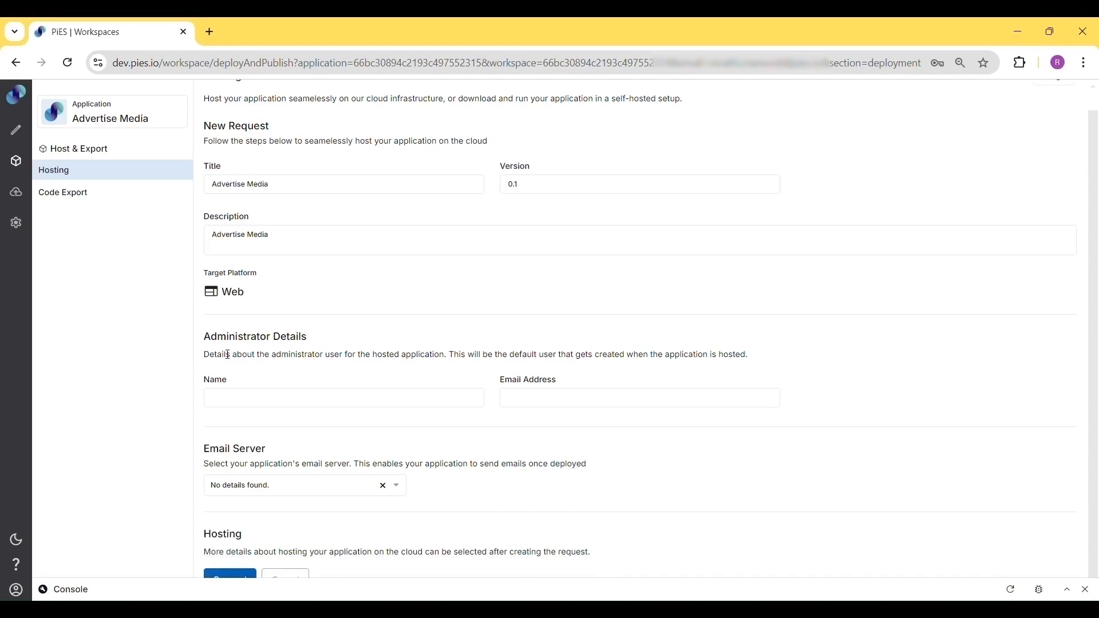
left_click(257, 399)
type("Revathi")
key("Tab")
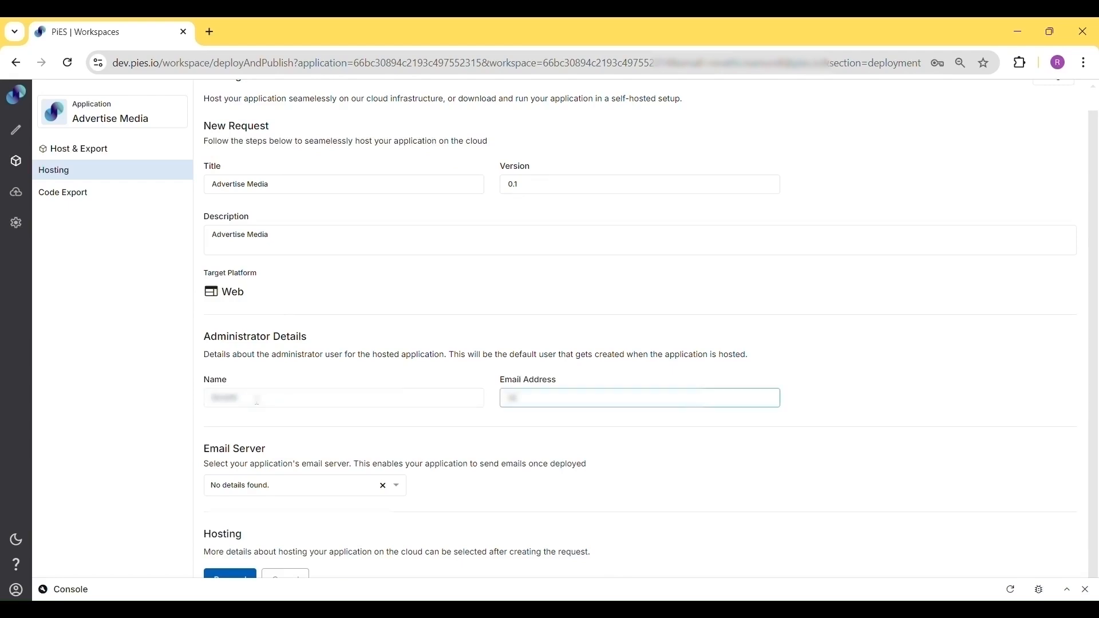
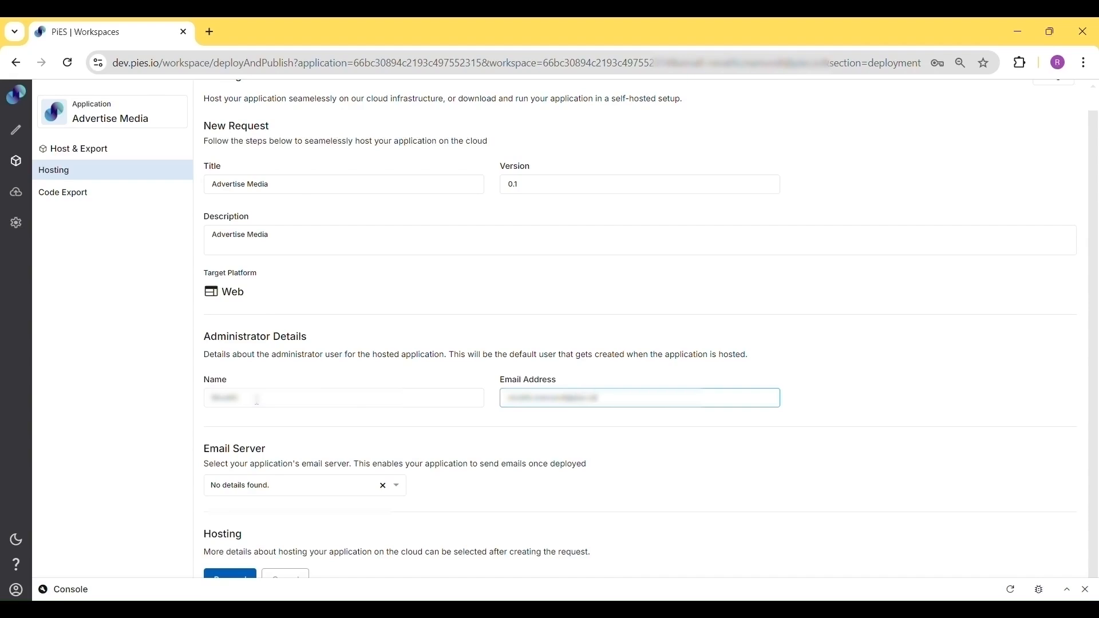
type("o")
Select the configured email server for the application and proceed with the hosting request
left_click(301, 490)
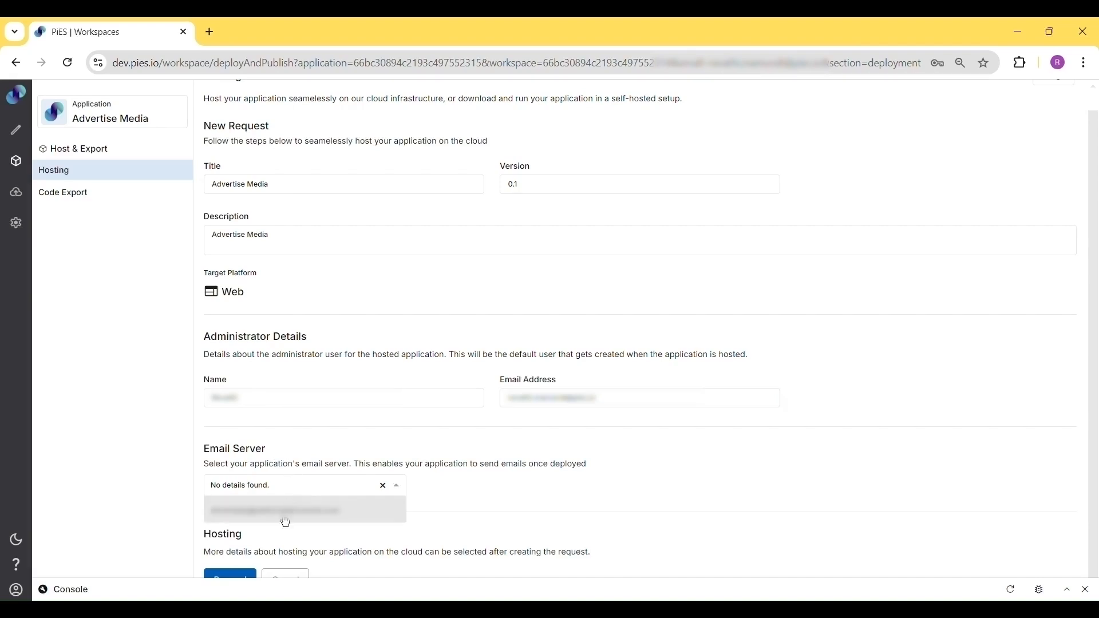
left_click(284, 519)
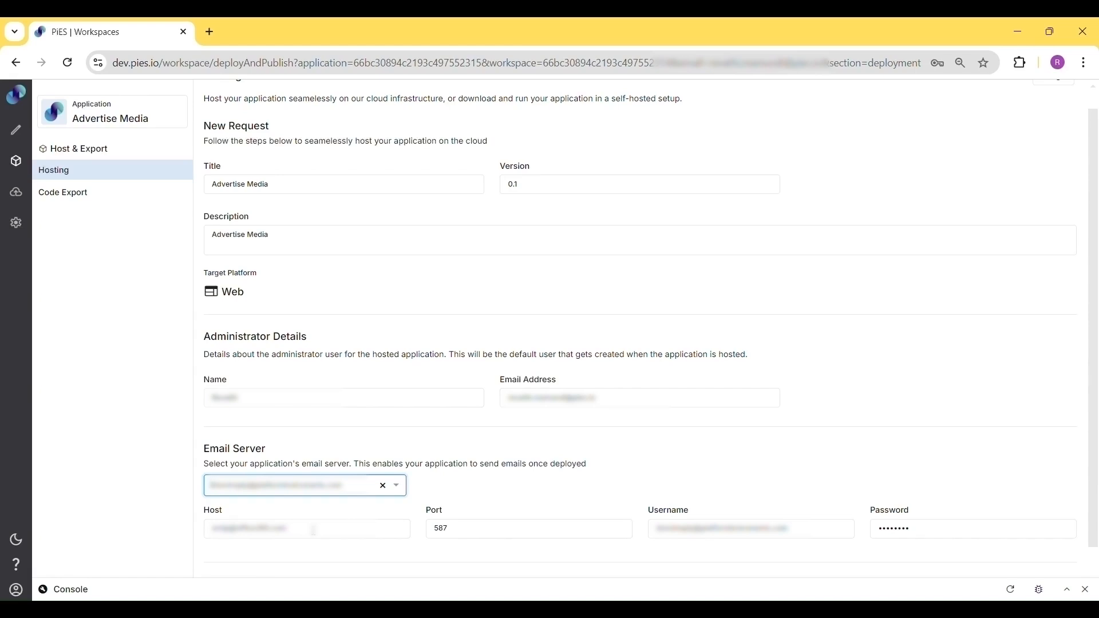
left_click(314, 530)
left_click(458, 533)
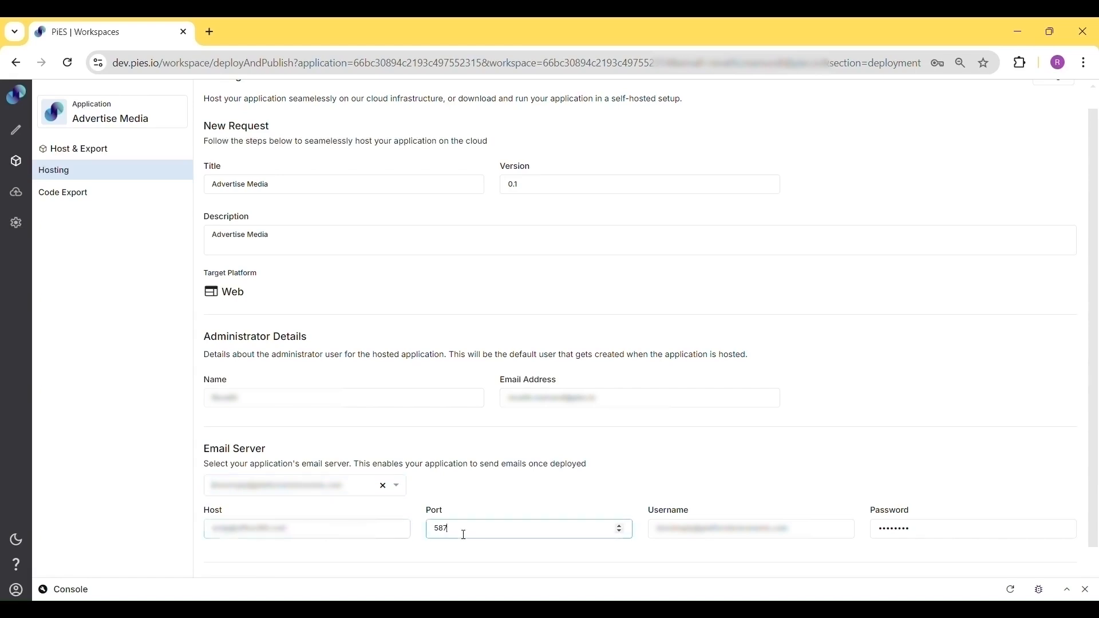
left_click(927, 529)
scroll(927, 525, "down", 2)
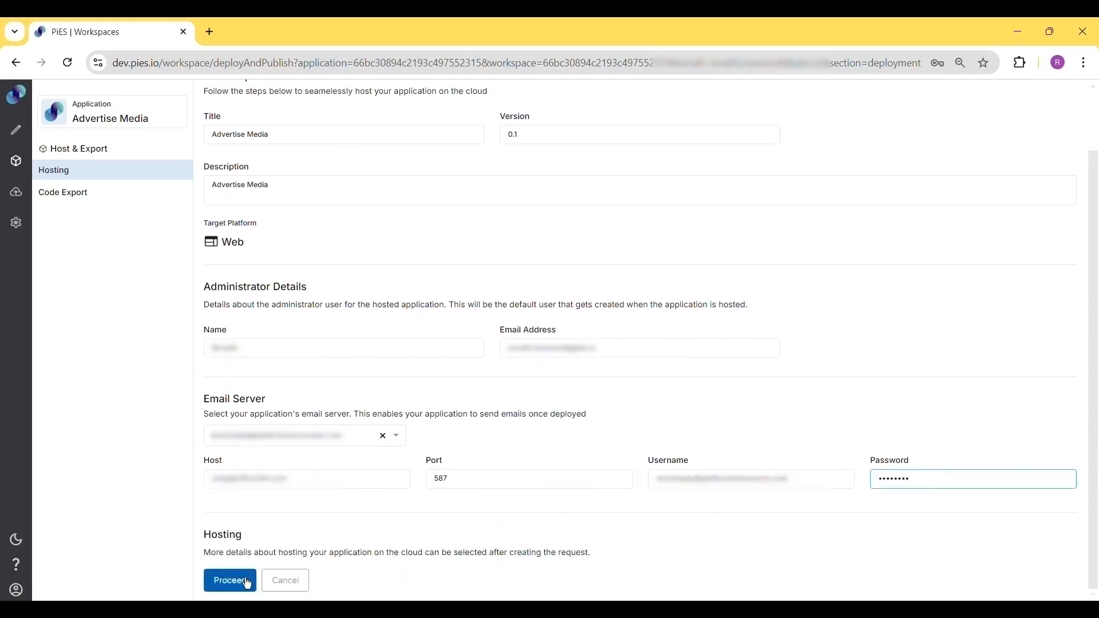
left_click(247, 587)
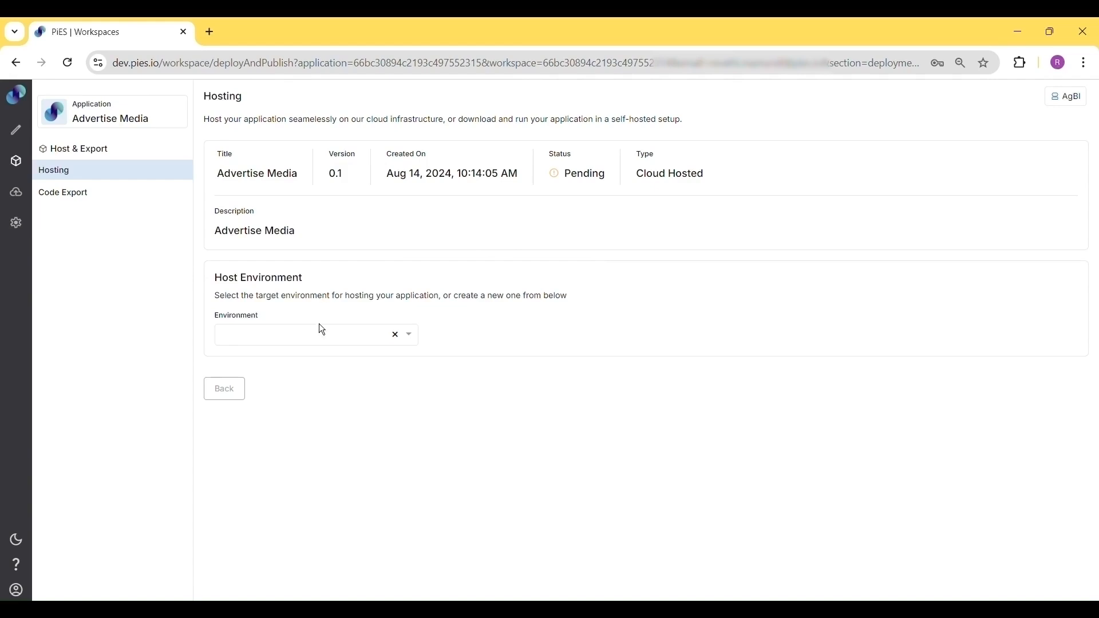
Choose Default Environment as the host environment and set the user count to 1000+
left_click(319, 340)
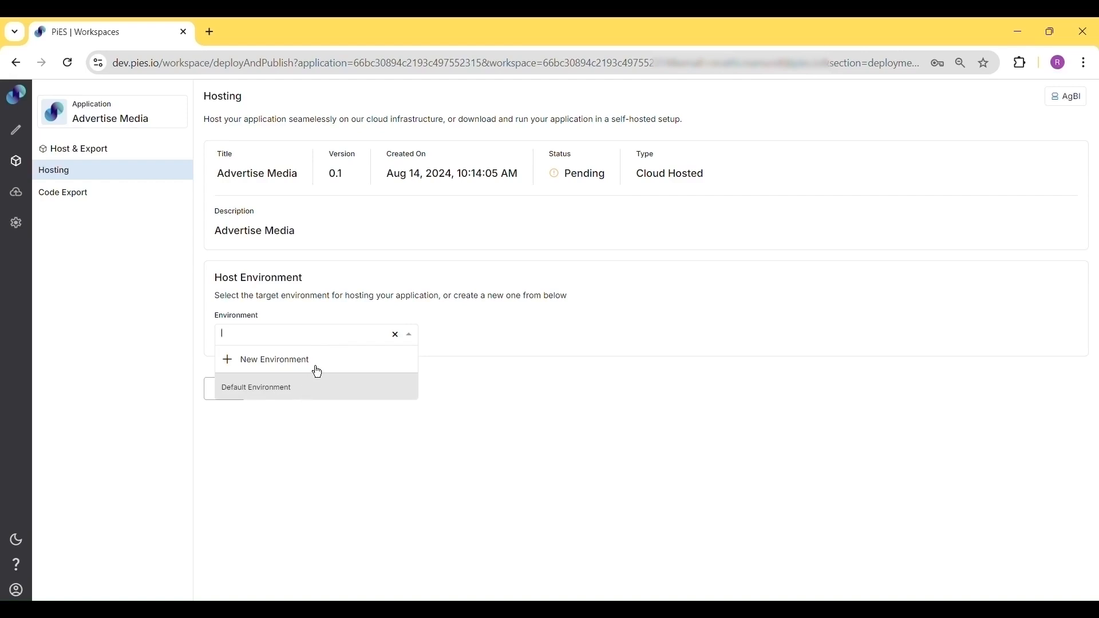
left_click(316, 399)
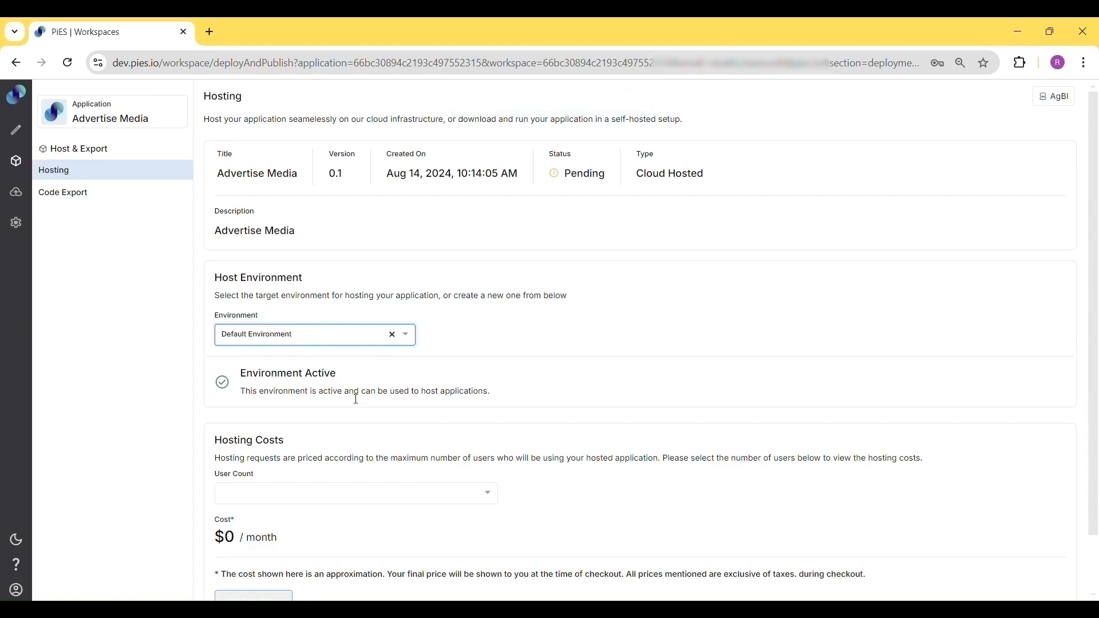
scroll(356, 399, "down", 1)
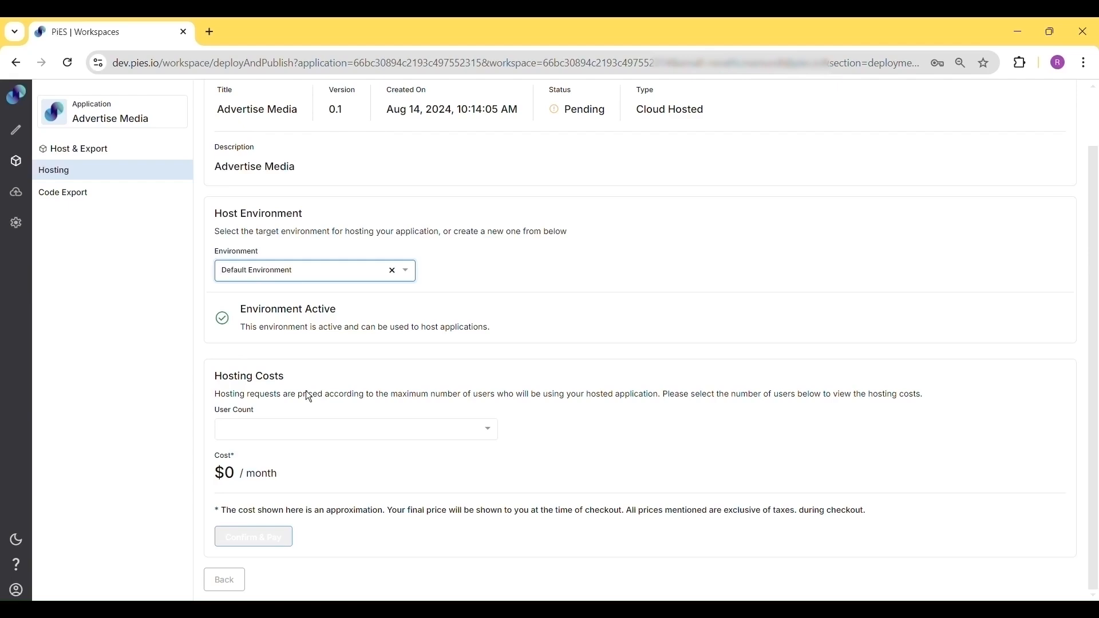
left_click(326, 433)
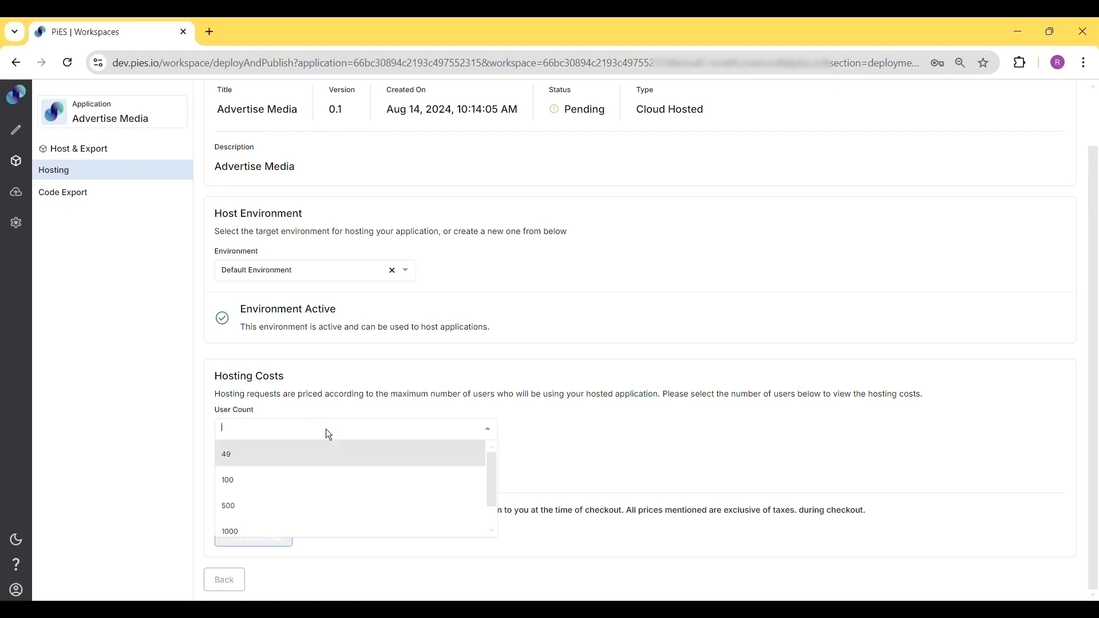
left_click(302, 488)
left_click(364, 436)
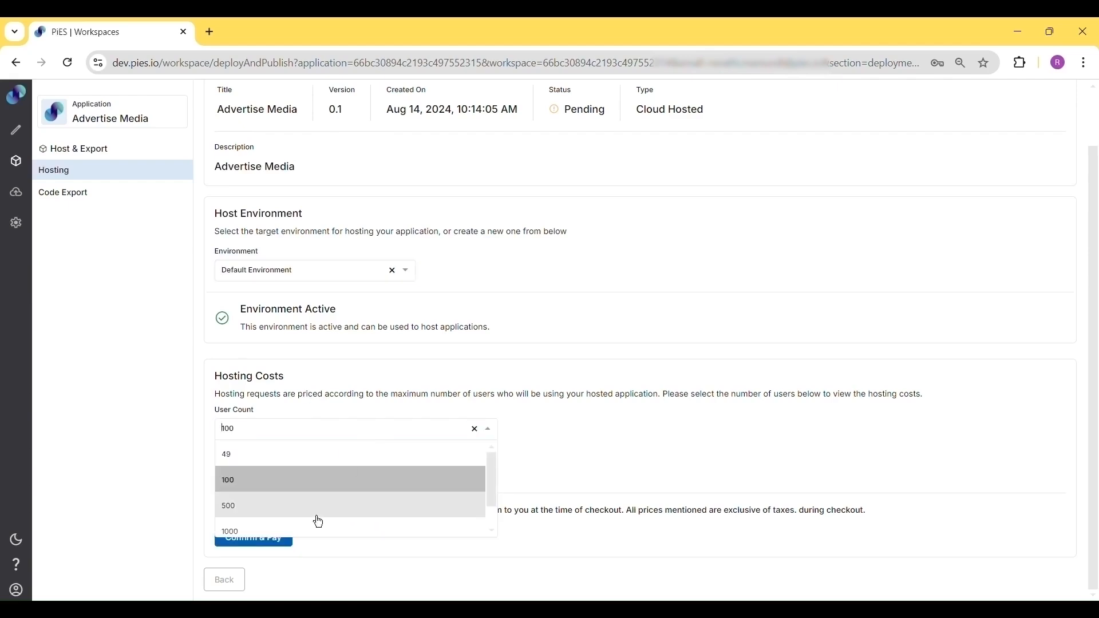
scroll(314, 518, "down", 1)
left_click(293, 510)
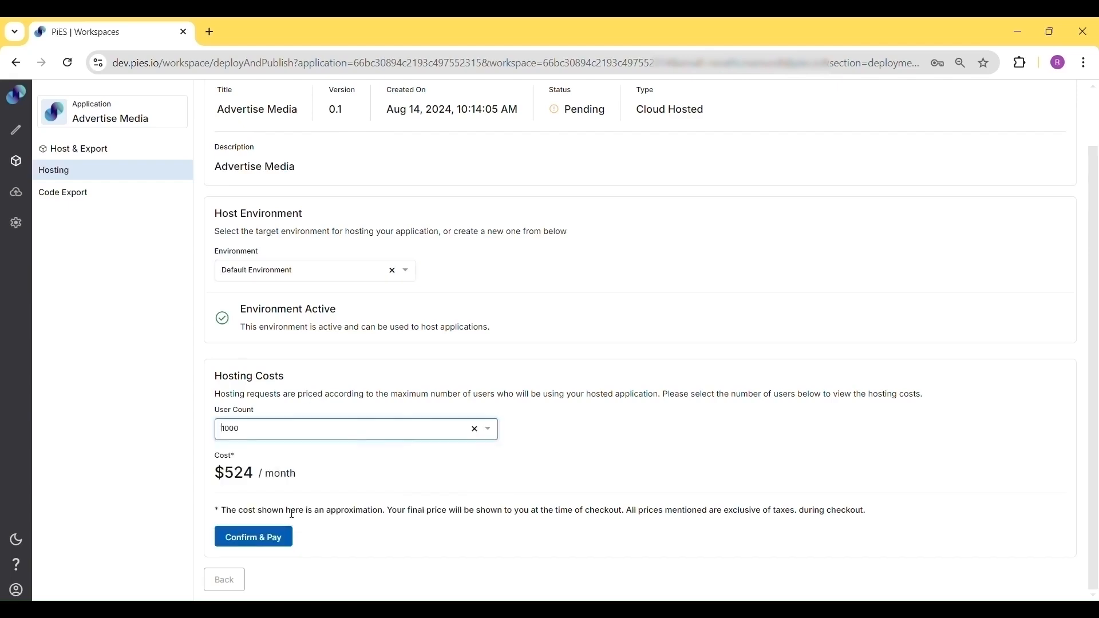
left_click(405, 437)
scroll(336, 520, "down", 1)
left_click(335, 525)
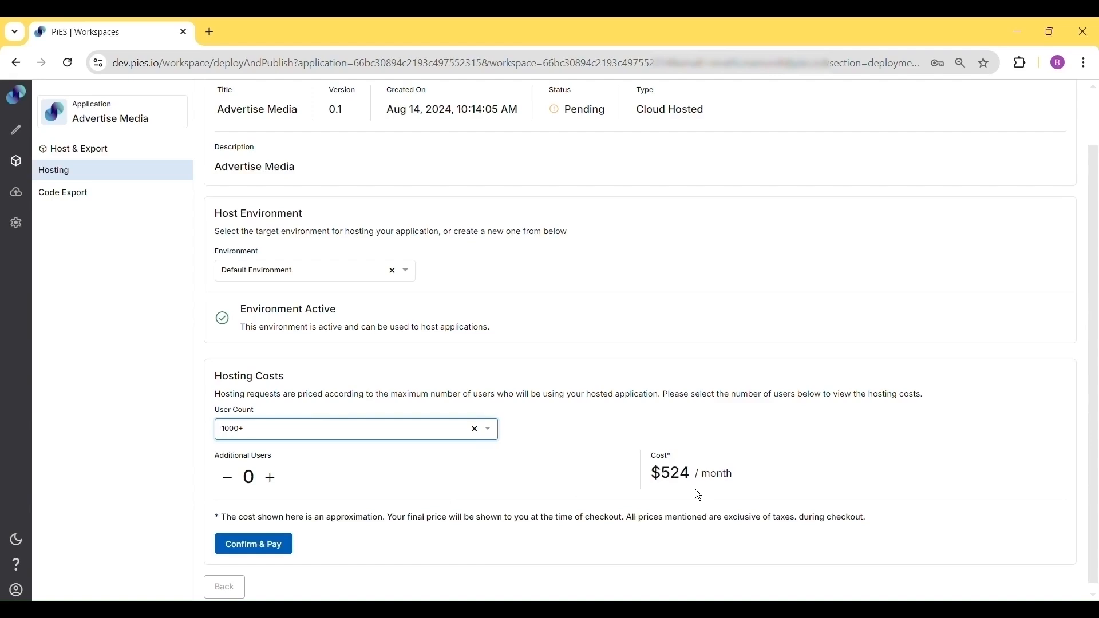
Increase the additional users to 2000 and confirm to pay
left_click(278, 488)
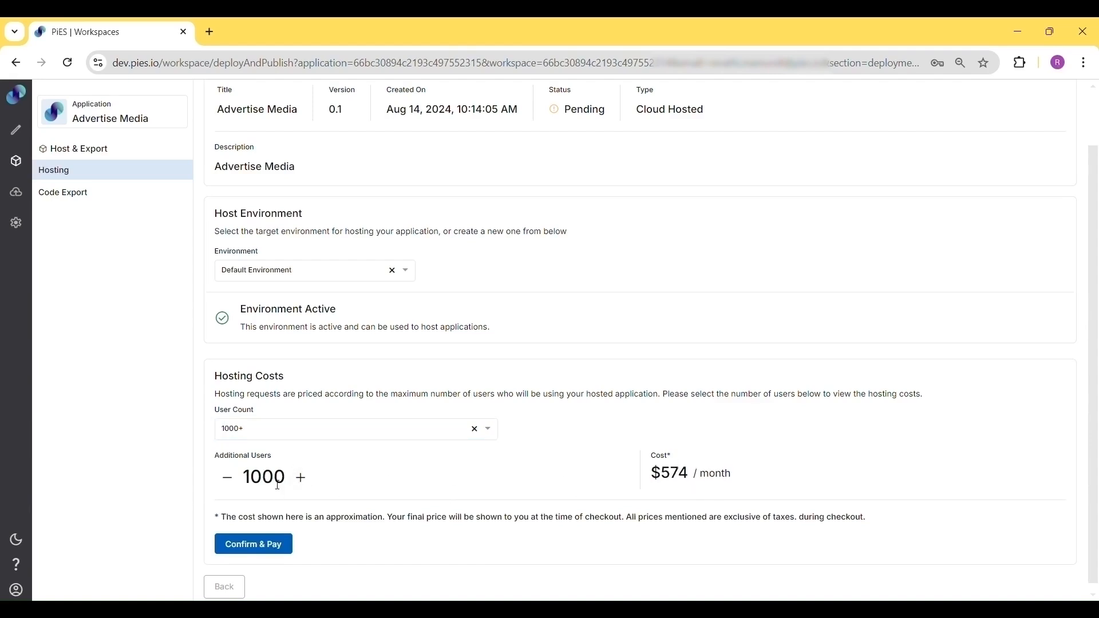
left_click(315, 490)
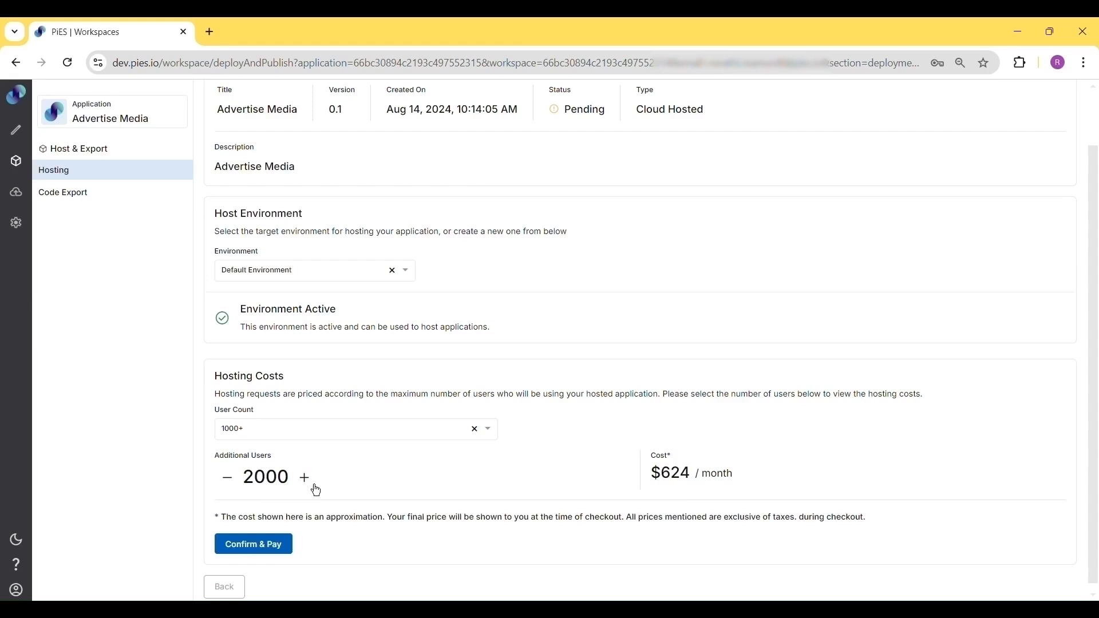
scroll(317, 491, "down", 1)
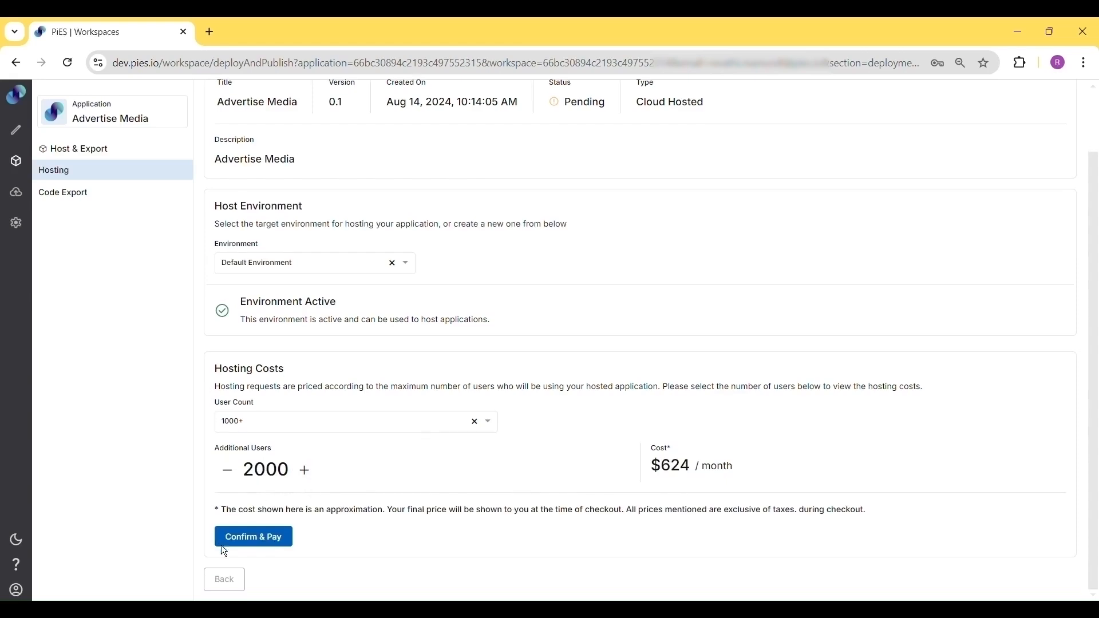
left_click(259, 549)
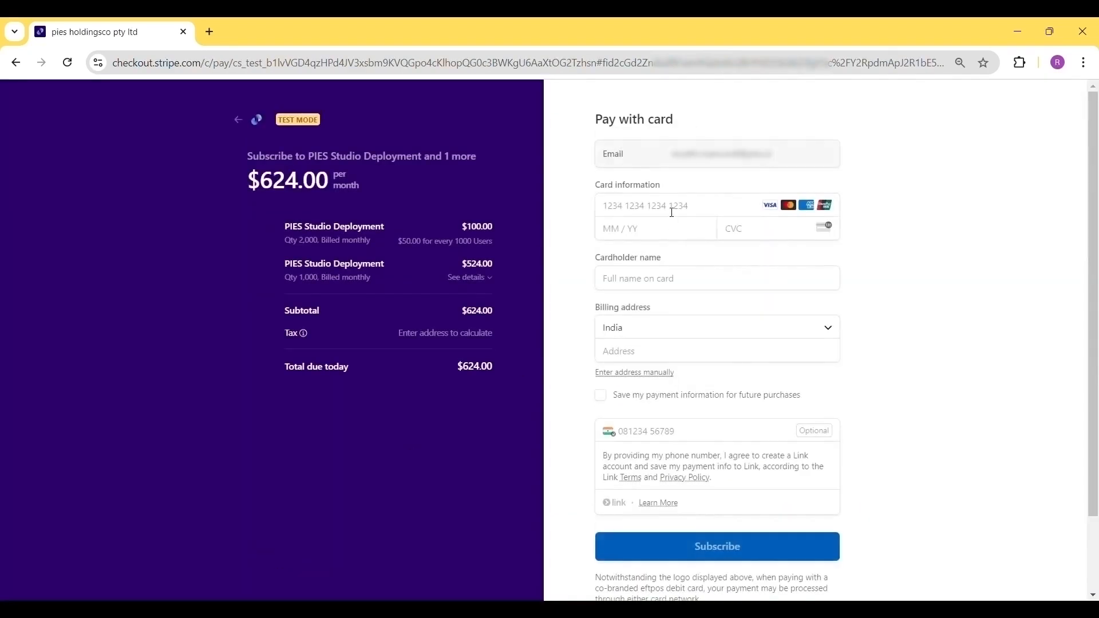
Enter the test card number, expiry date and CVC on the checkout page and subscribe
left_click(672, 213)
type("42424242424242")
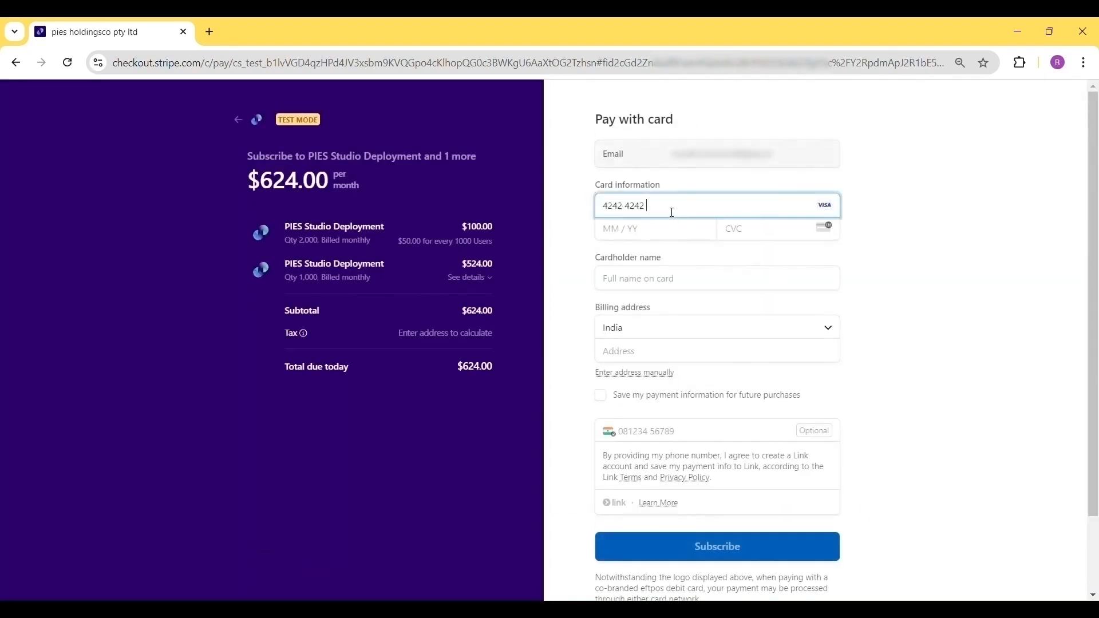
type("42")
type("123")
type("5")
type("234")
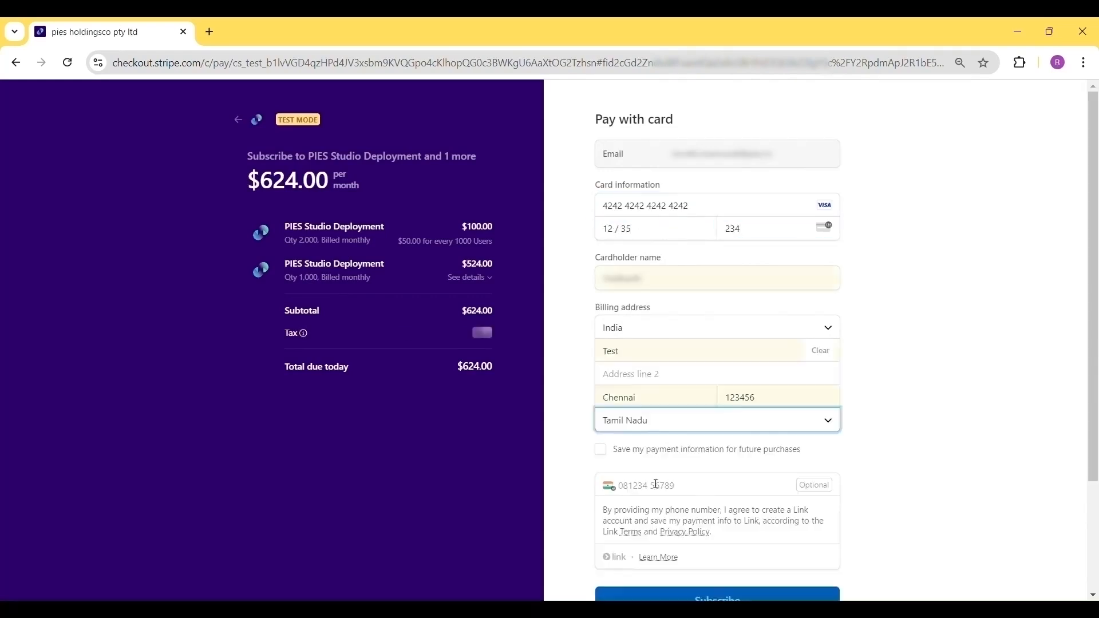
scroll(655, 484, "down", 3)
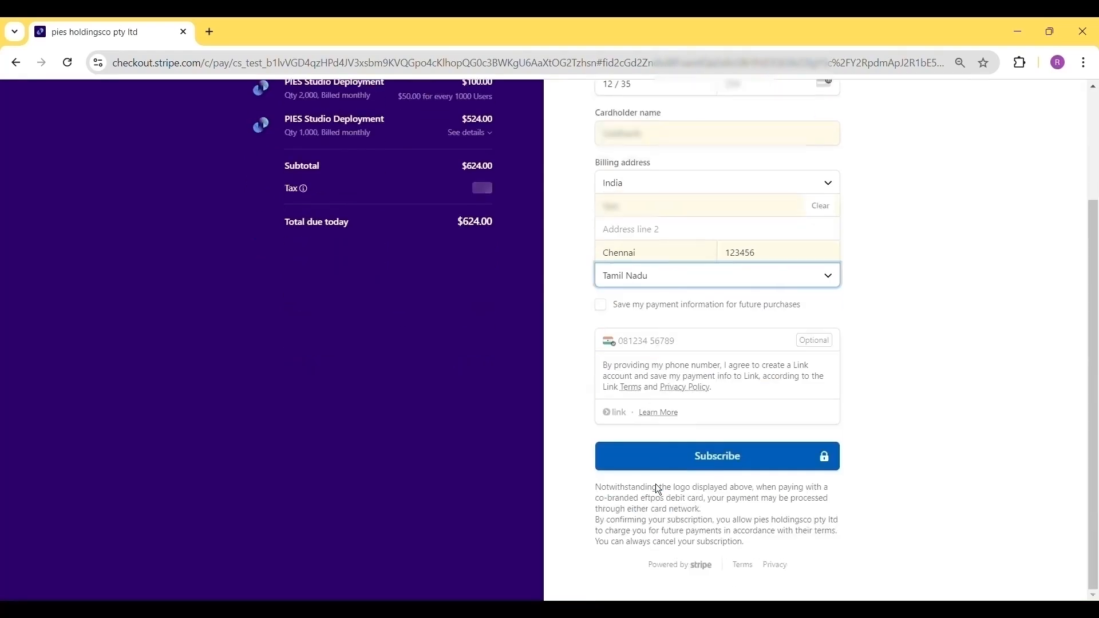
left_click(728, 468)
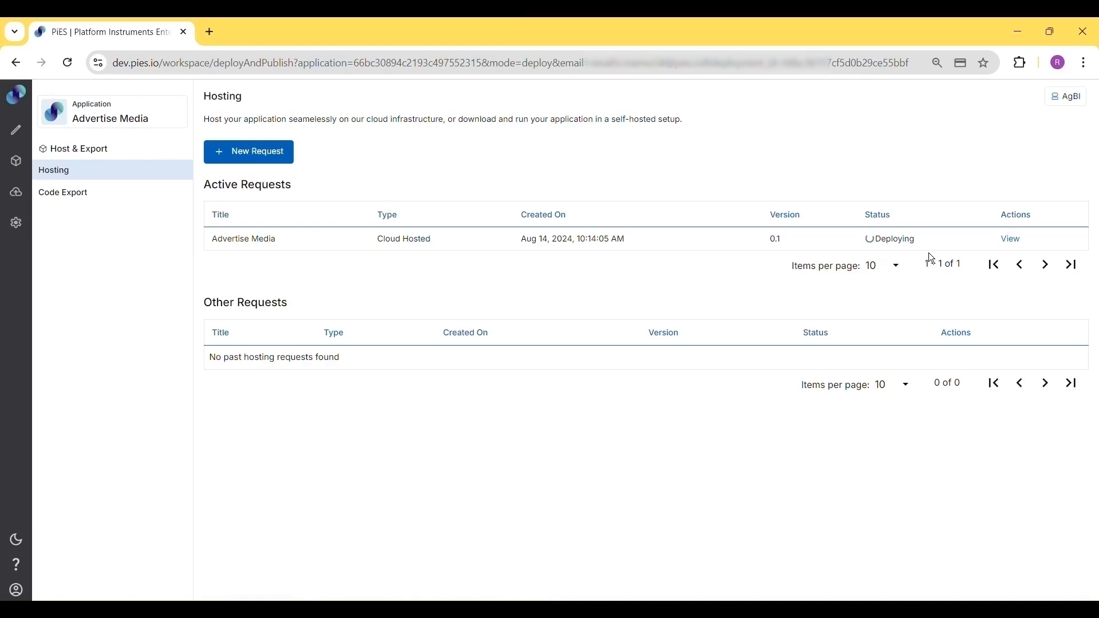
Open the hosting request's details and start a support request, then cancel it
left_click(1012, 249)
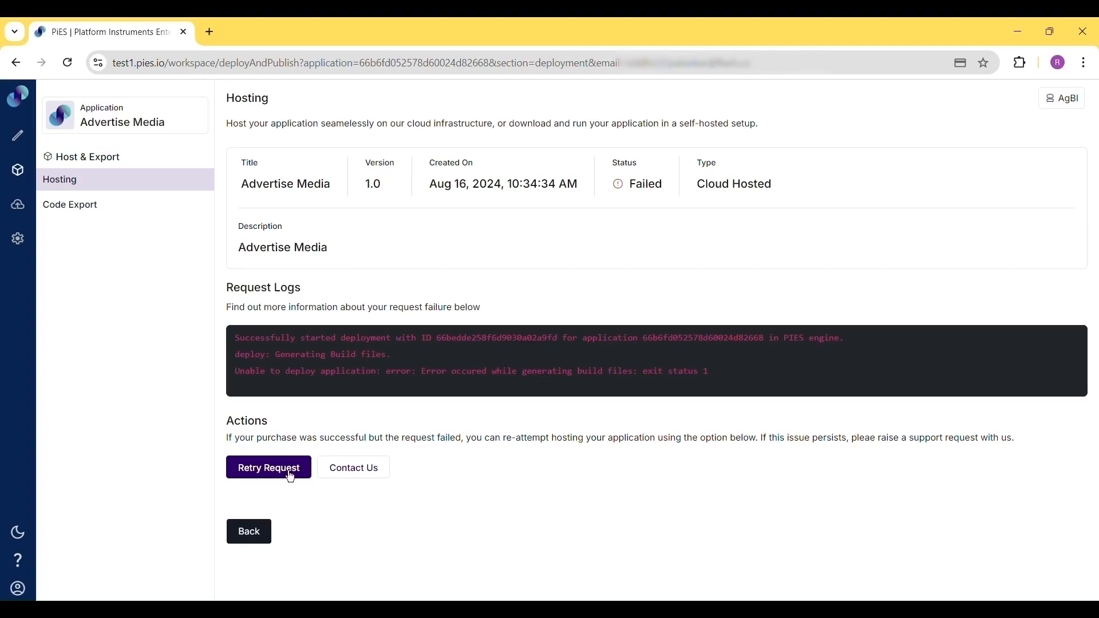
left_click(361, 477)
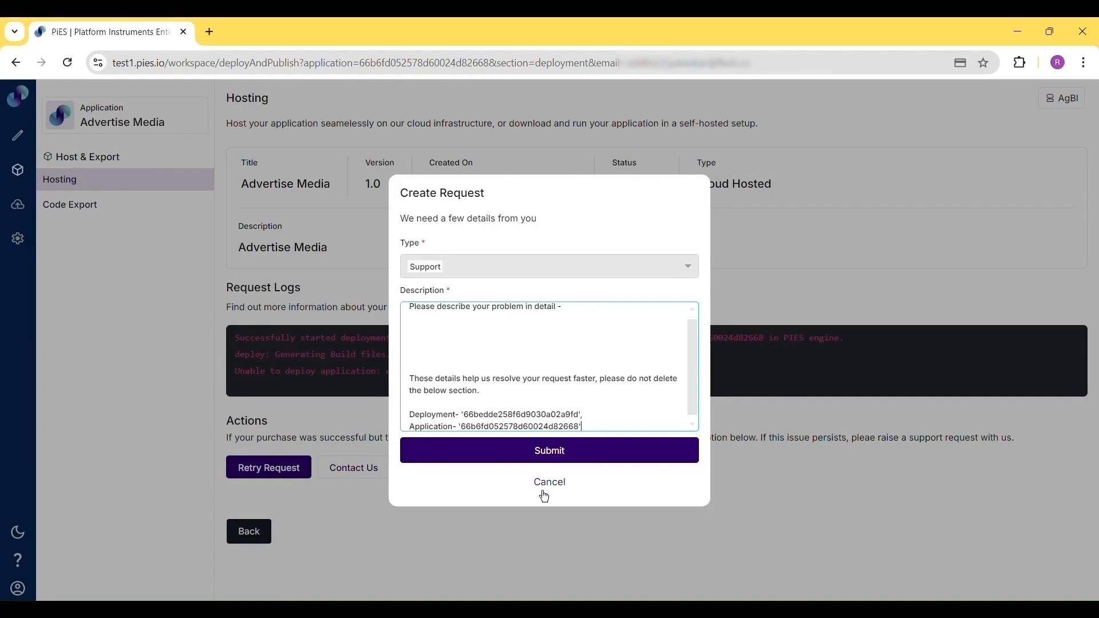
left_click(524, 483)
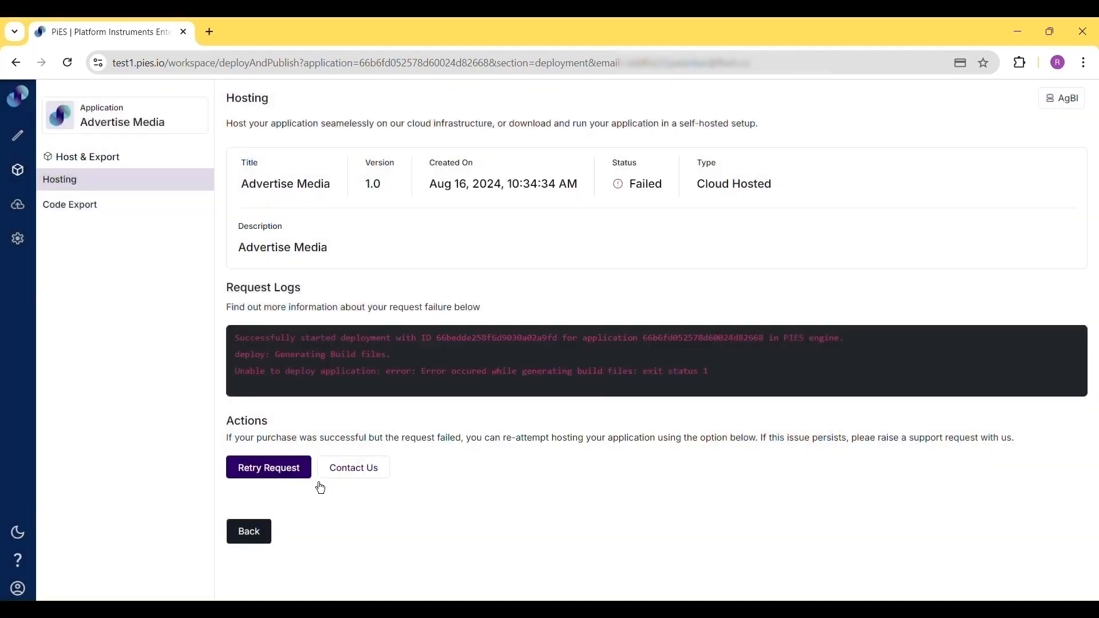
Retry the failed hosting request and confirm
left_click(277, 479)
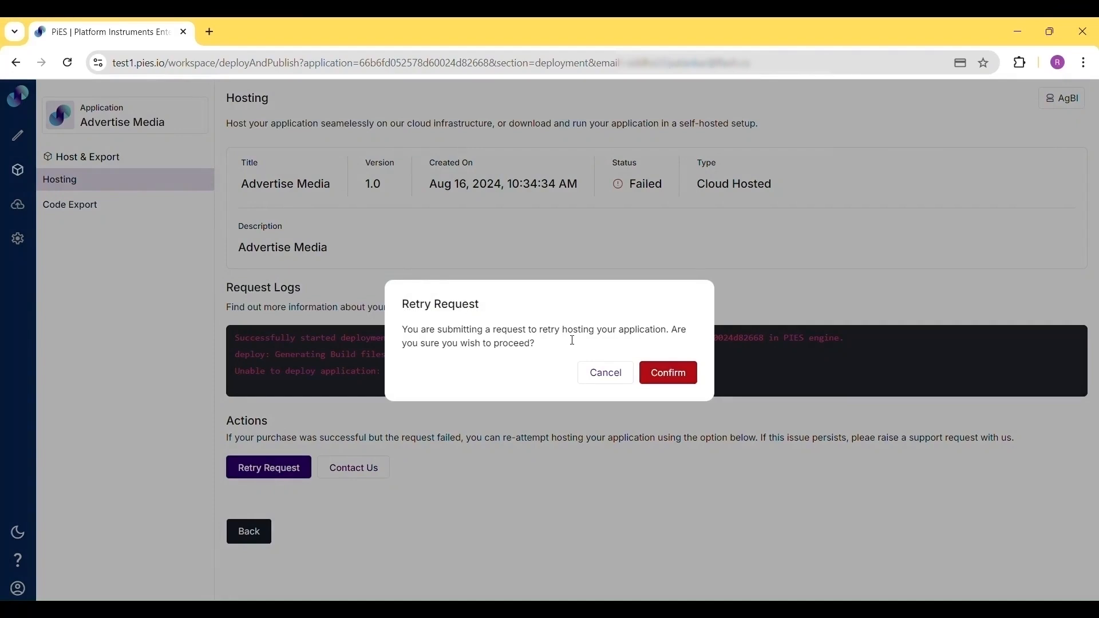
left_click(676, 385)
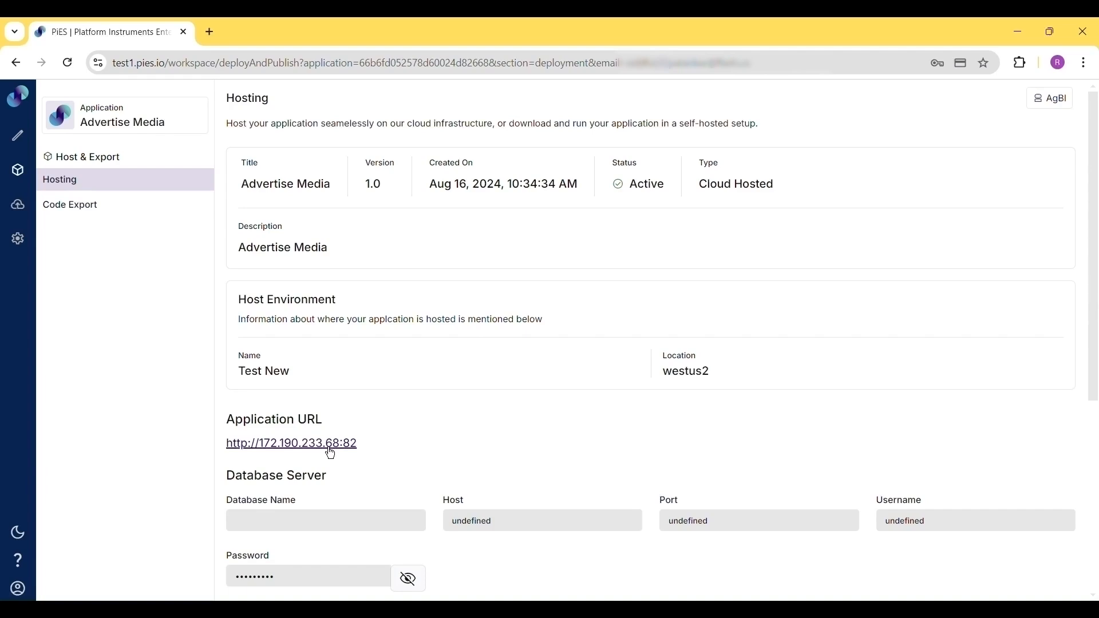
Review the hosted application's URL, database and access control server details
scroll(331, 454, "down", 5)
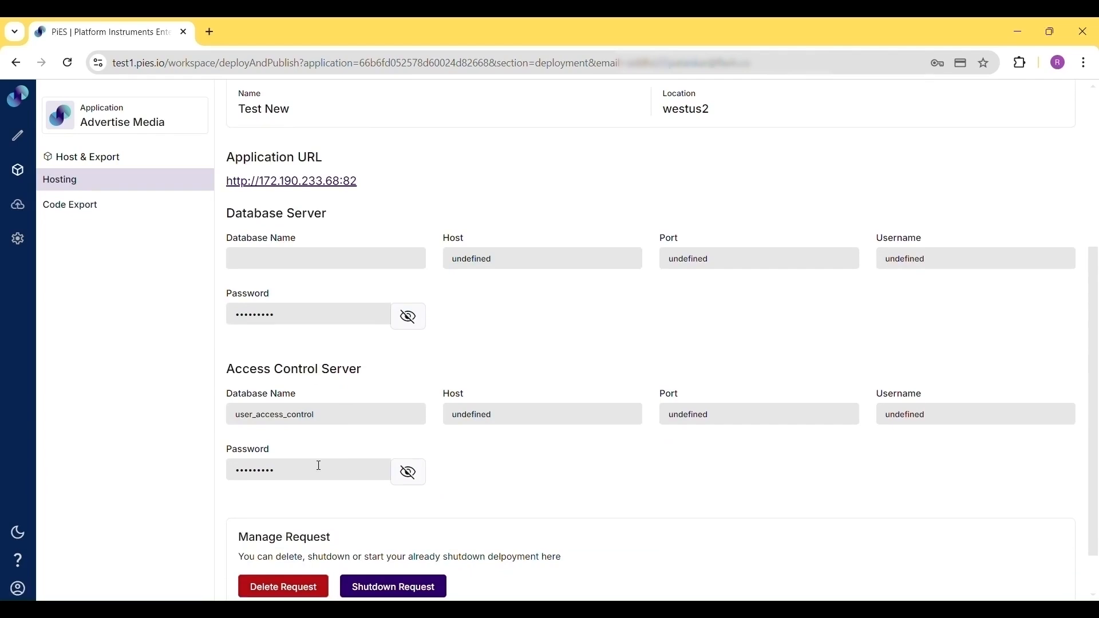
scroll(320, 467, "down", 1)
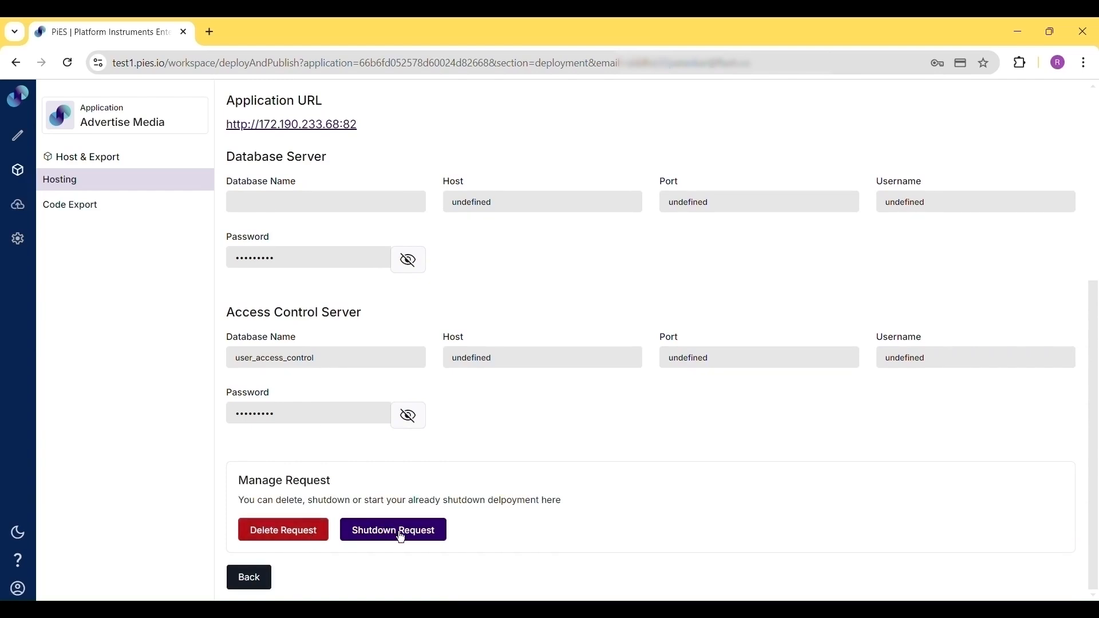
Start deleting the hosting request, enter Advertise Media as the confirmation name, and cancel the deletion
left_click(306, 545)
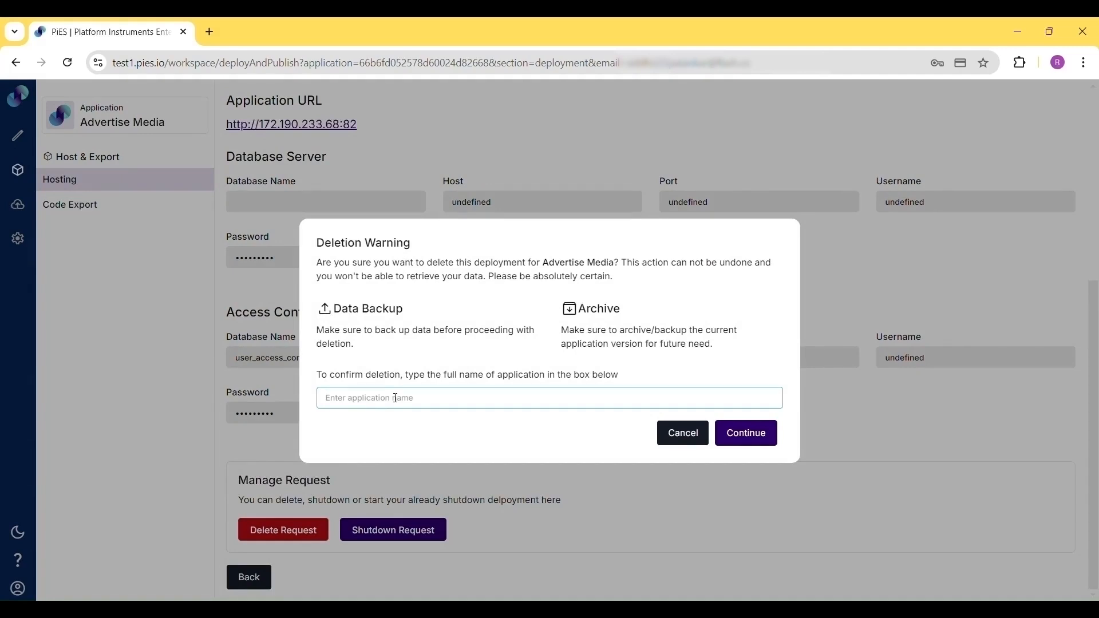
type("Advertise Media")
left_click(697, 444)
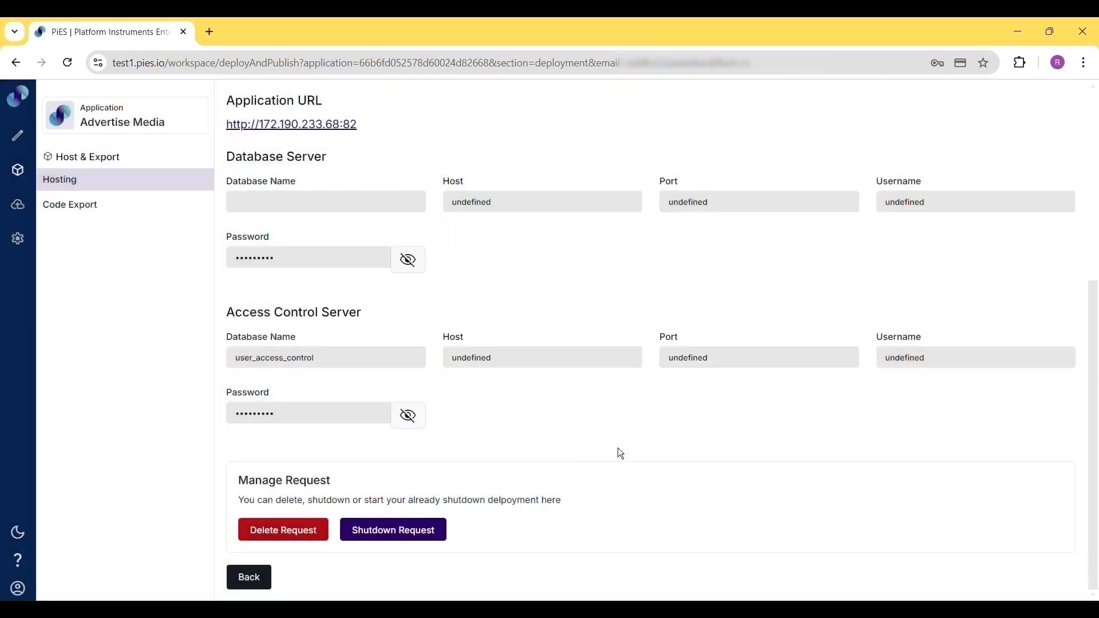
Shut down the hosting deployment after acknowledging the warning, then go back to the hosting requests list
left_click(404, 536)
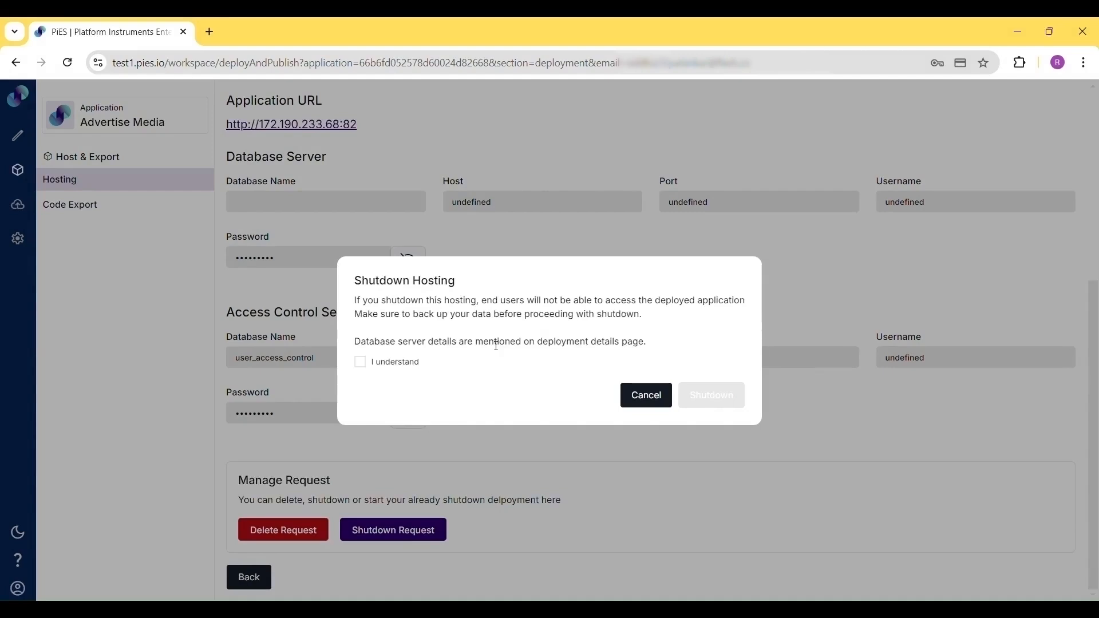
left_click(366, 372)
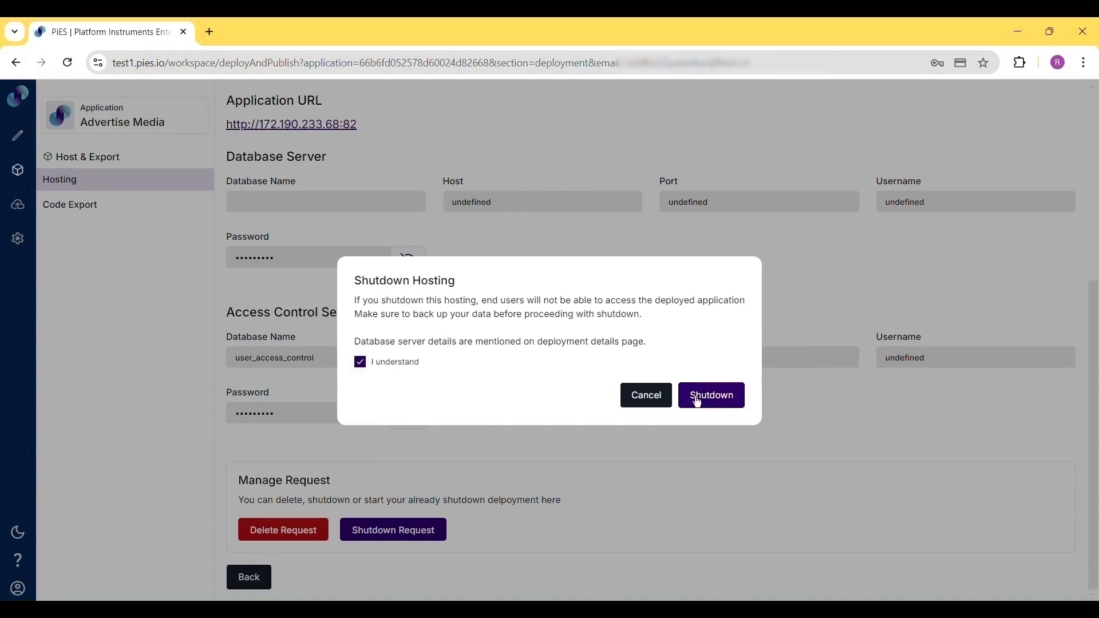
left_click(666, 401)
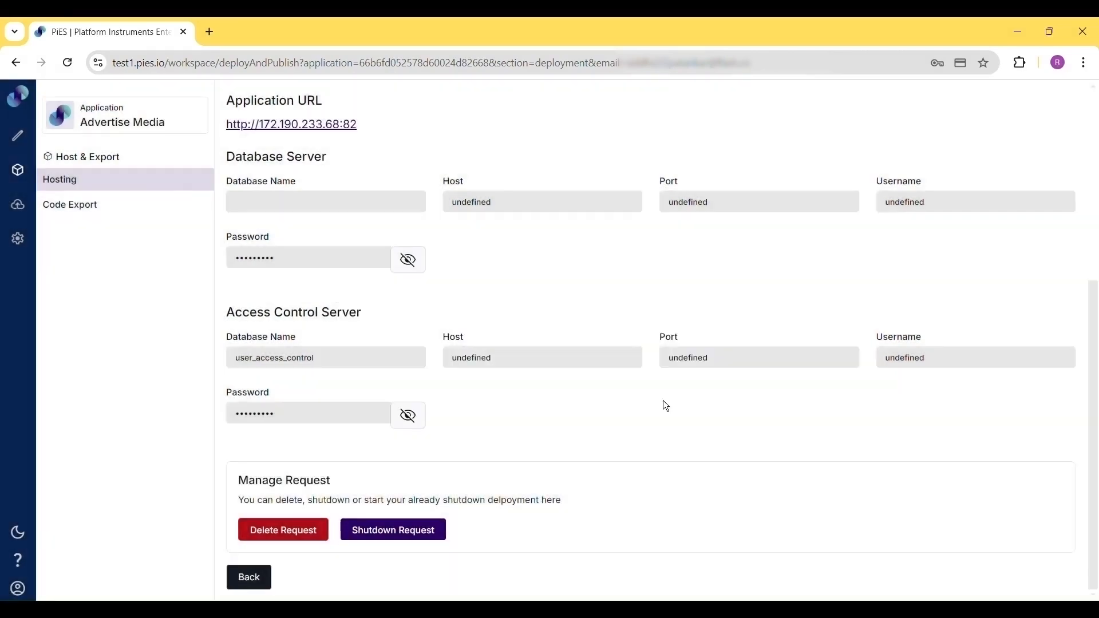
left_click(257, 585)
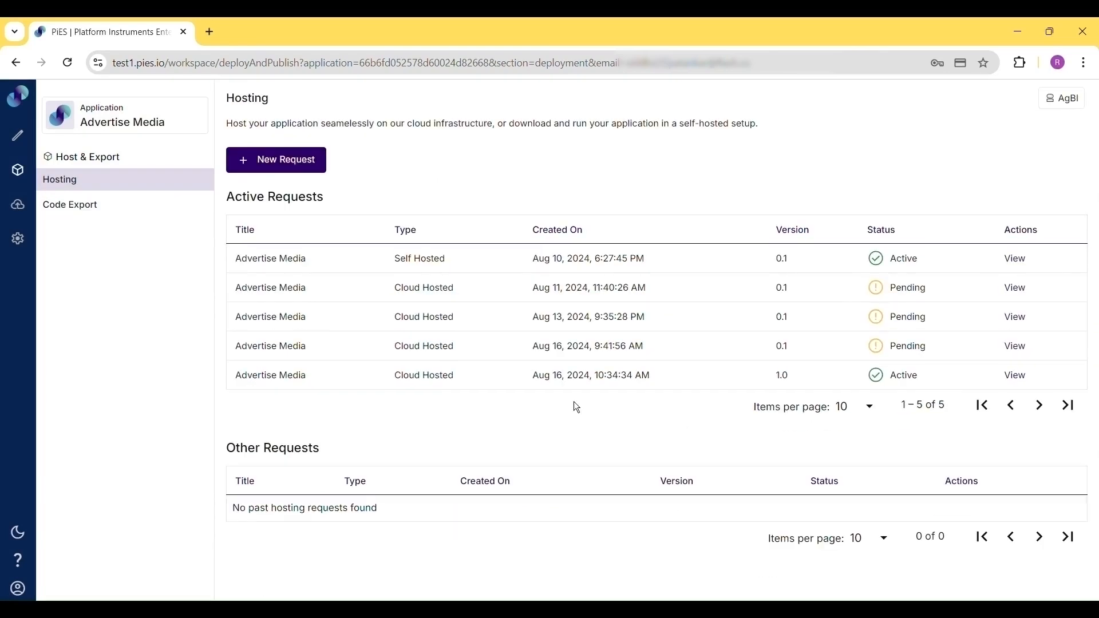